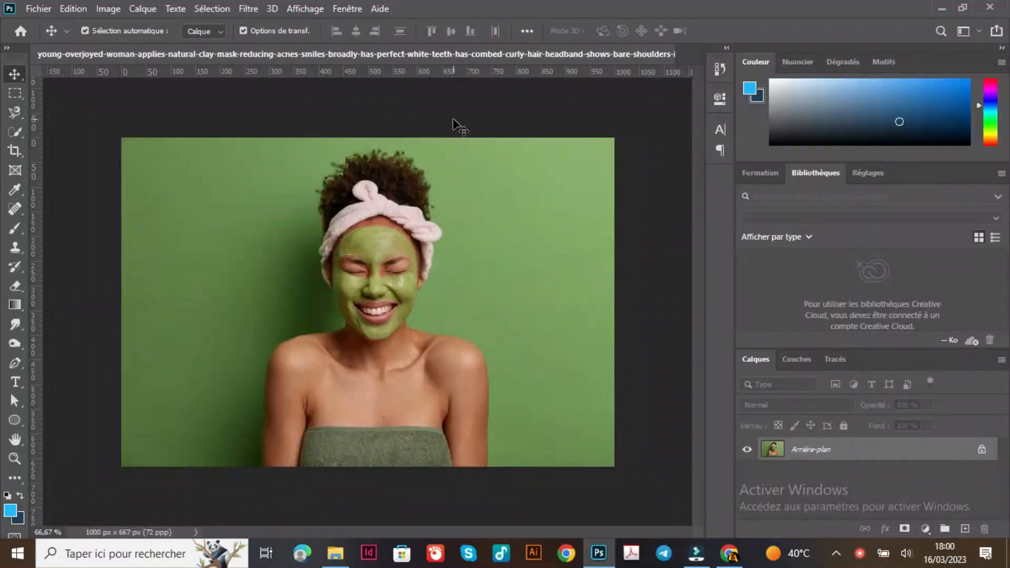
# Unlock the background layer so it becomes an editable layer
pyautogui.click(981, 450)
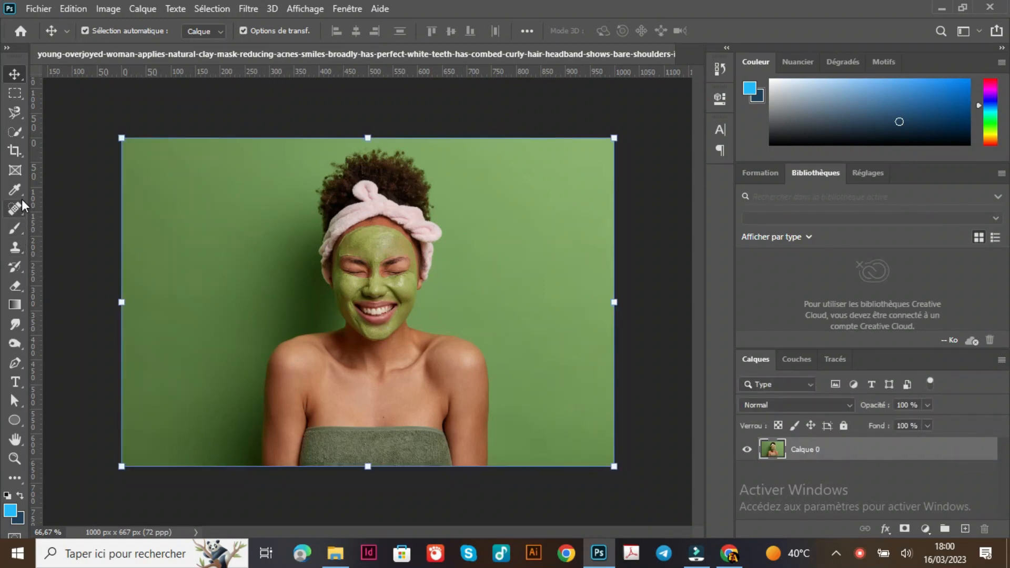
# Select the woman automatically with Select Subject and check the selection edge around her face and hair
pyautogui.click(15, 133)
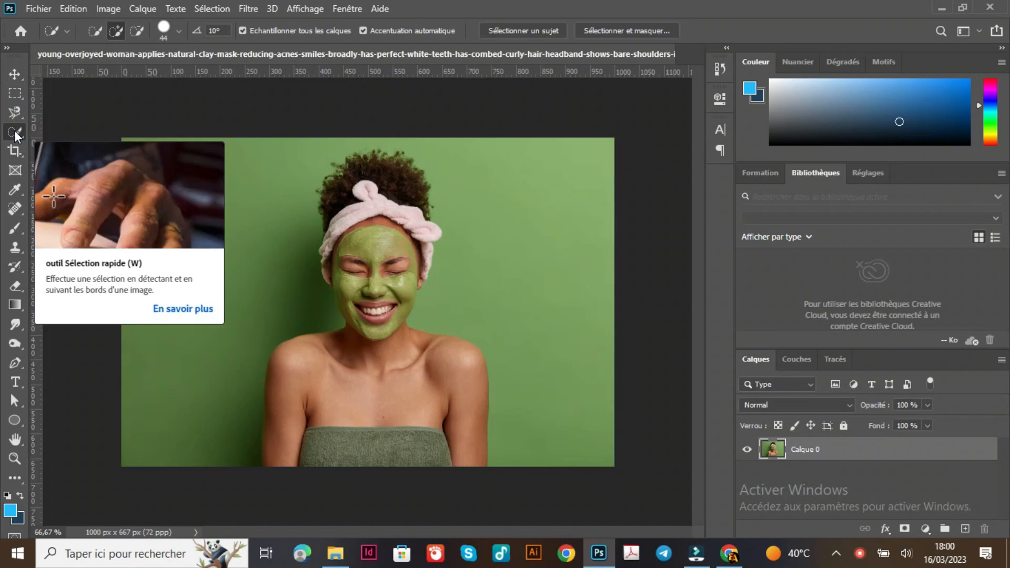
pyautogui.click(512, 30)
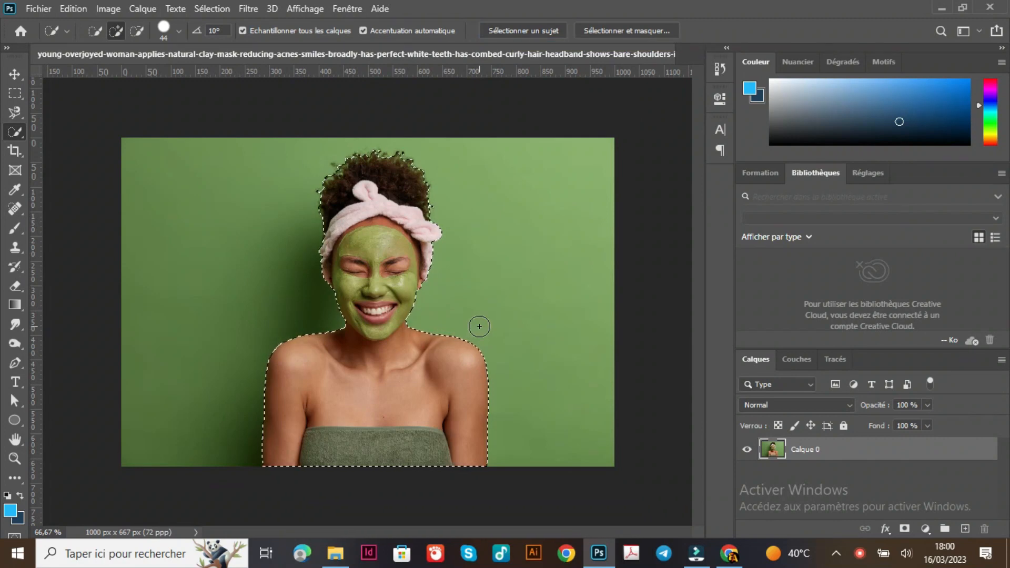
pyautogui.hotkey('ctrl', '+')
pyautogui.hotkey('ctrl', '+')
pyautogui.hotkey('ctrl', '+')
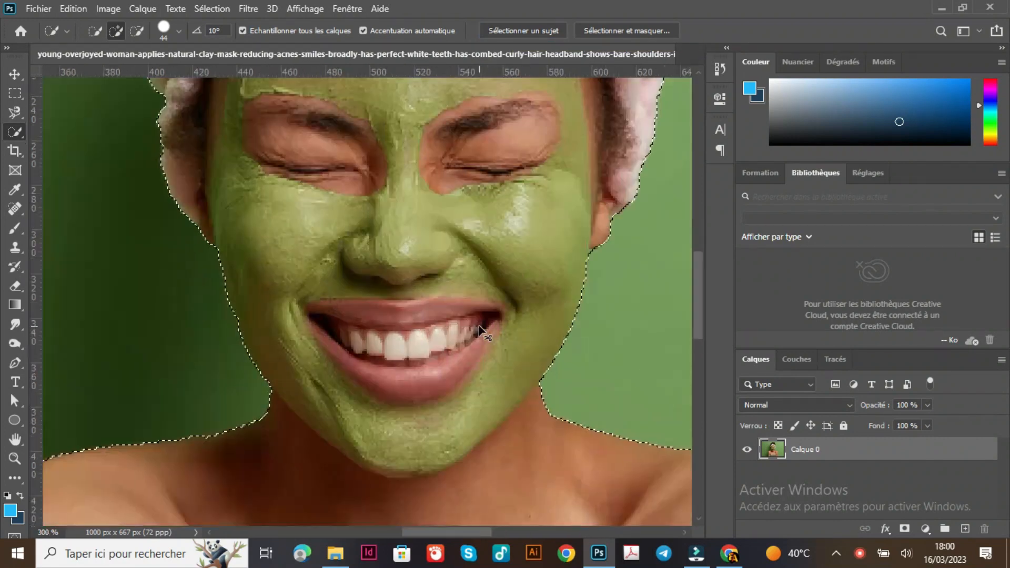
pyautogui.moveTo(697, 324); pyautogui.dragTo(693, 214)
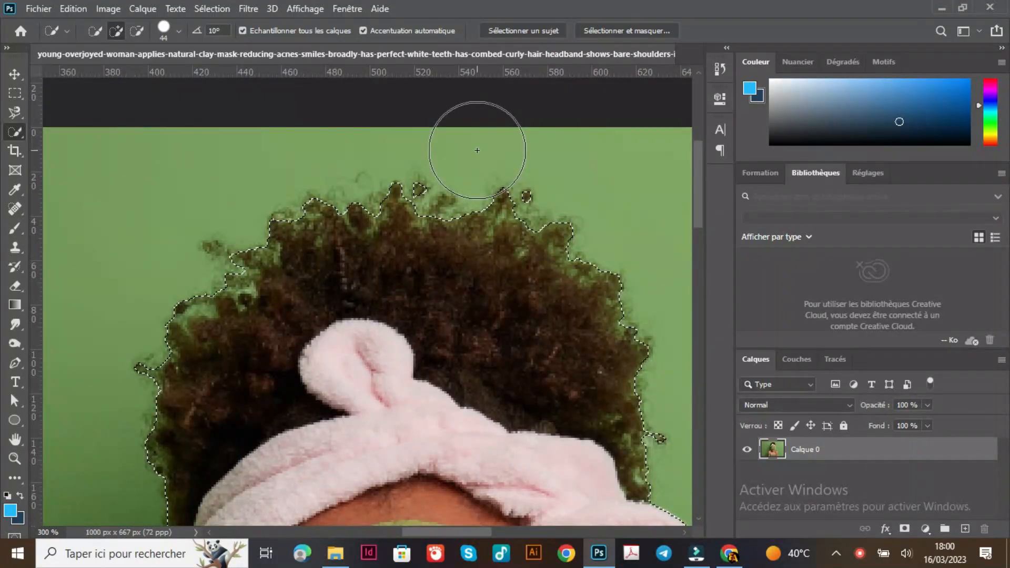
pyautogui.hotkey('ctrl', '-')
pyautogui.hotkey('ctrl', '-')
pyautogui.hotkey('ctrl', '-')
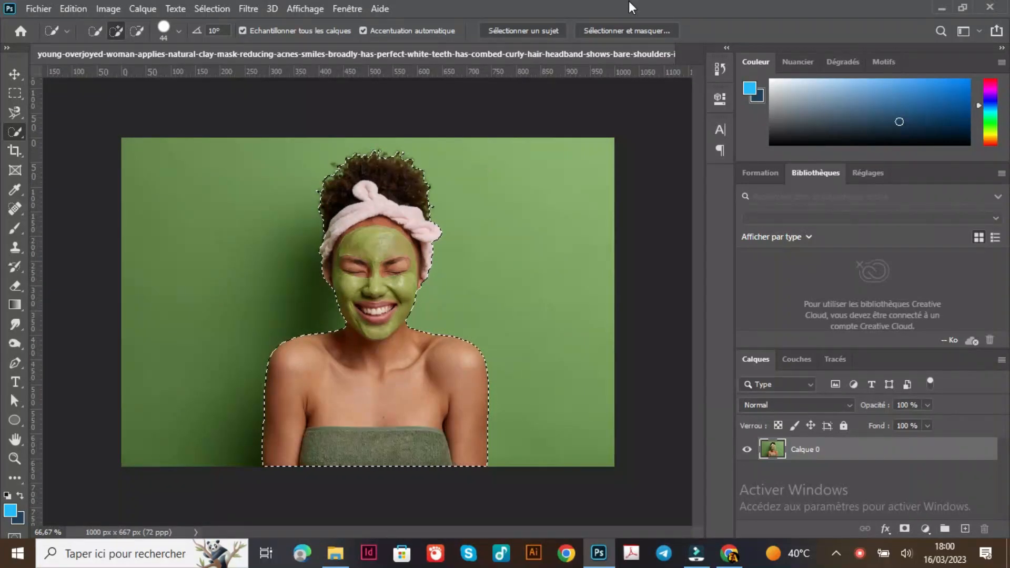
# Cut the woman out onto a masked layer copy with Select and Mask, keeping its existing settings
pyautogui.click(623, 30)
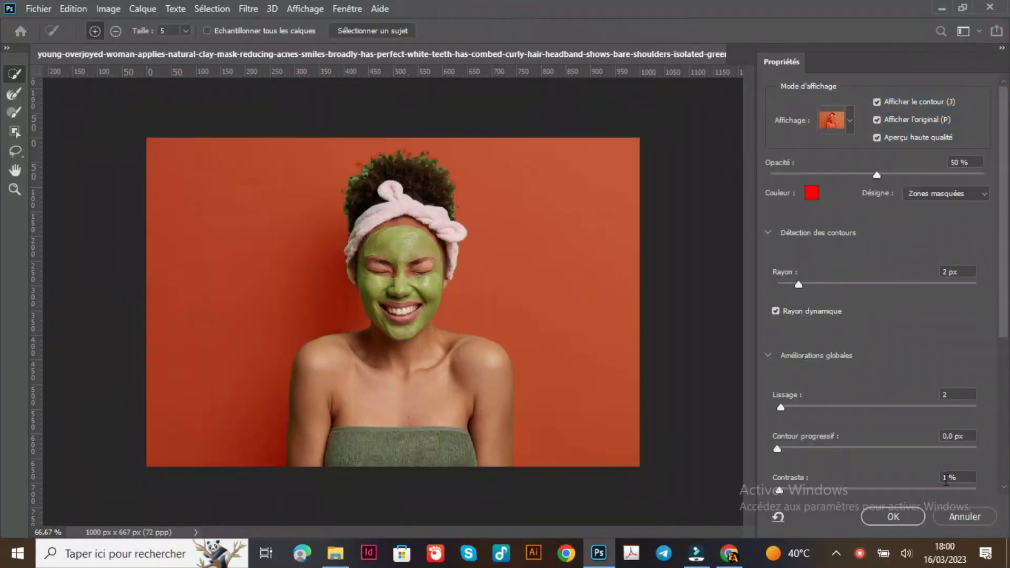
pyautogui.moveTo(1008, 289); pyautogui.dragTo(983, 292)
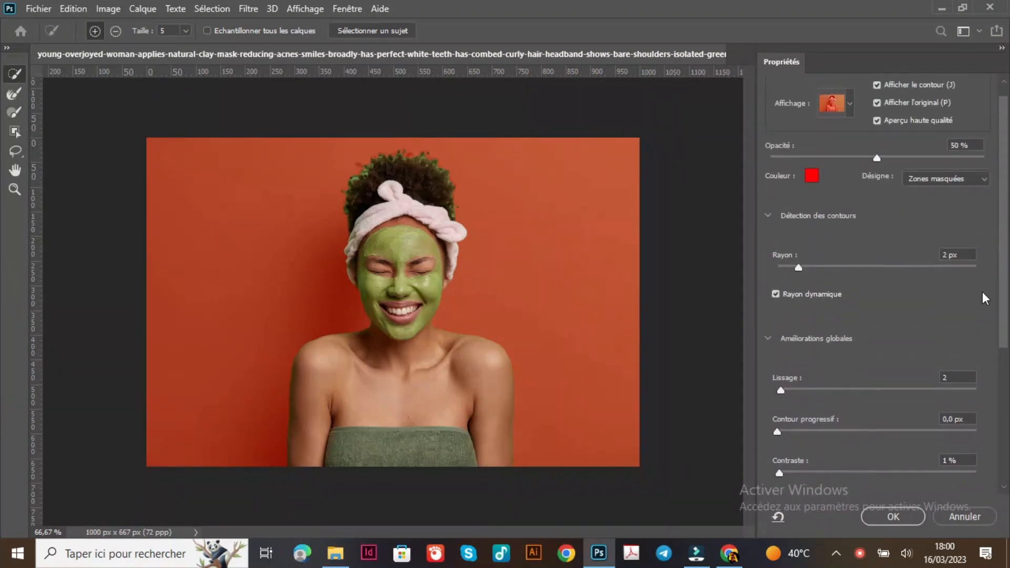
pyautogui.click(880, 509)
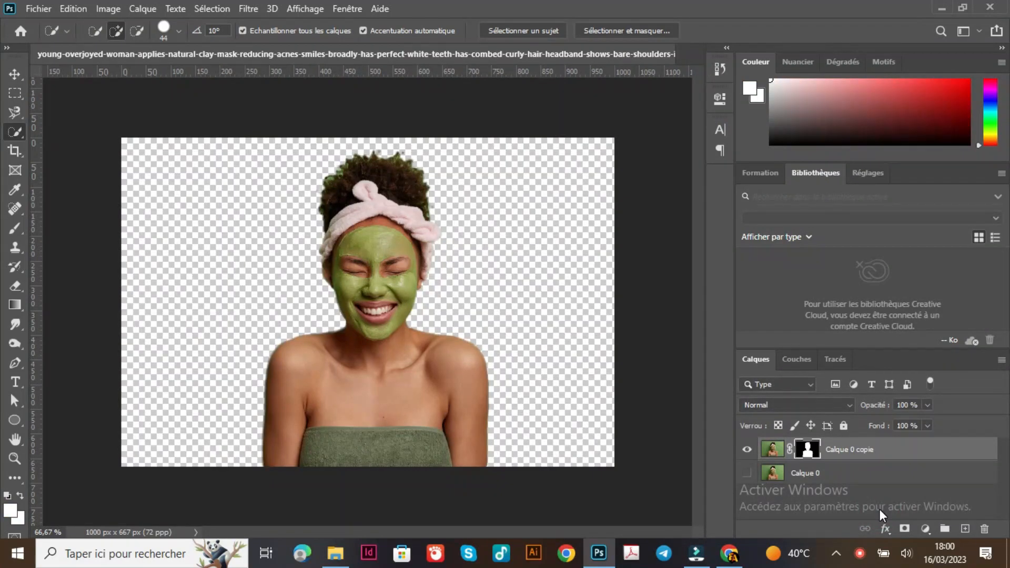
pyautogui.click(20, 69)
pyautogui.moveTo(381, 319)
pyautogui.mouseDown()
pyautogui.moveTo(268, 320)
pyautogui.moveTo(307, 326)
pyautogui.moveTo(539, 295)
pyautogui.moveTo(344, 301)
pyautogui.moveTo(368, 329)
pyautogui.moveTo(368, 312)
pyautogui.moveTo(387, 321)
pyautogui.mouseUp()
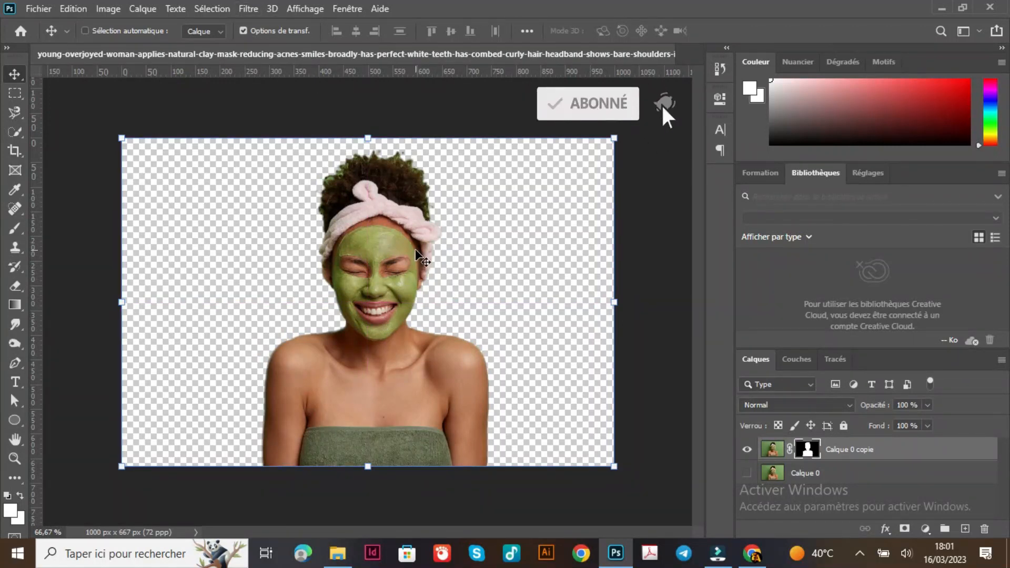
# Undo the masked cutout and the subject selection to restore the full photo
pyautogui.hotkey('ctrl', 'z')
pyautogui.hotkey('ctrl', 'z')
pyautogui.hotkey('ctrl', 'z')
pyautogui.hotkey('ctrl', 'z')
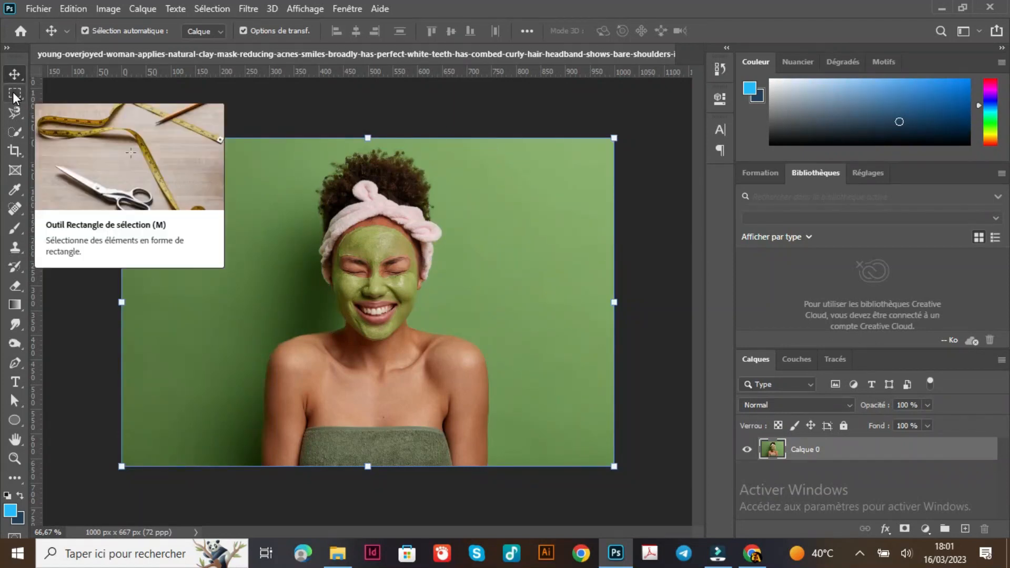
# Paint a Quick Selection over the woman's hair, headband, face, shoulders and towel
pyautogui.click(15, 131)
pyautogui.moveTo(397, 225)
pyautogui.mouseDown()
pyautogui.moveTo(374, 214)
pyautogui.moveTo(366, 241)
pyautogui.moveTo(373, 328)
pyautogui.moveTo(354, 391)
pyautogui.moveTo(342, 402)
pyautogui.moveTo(317, 396)
pyautogui.moveTo(291, 371)
pyautogui.mouseUp()
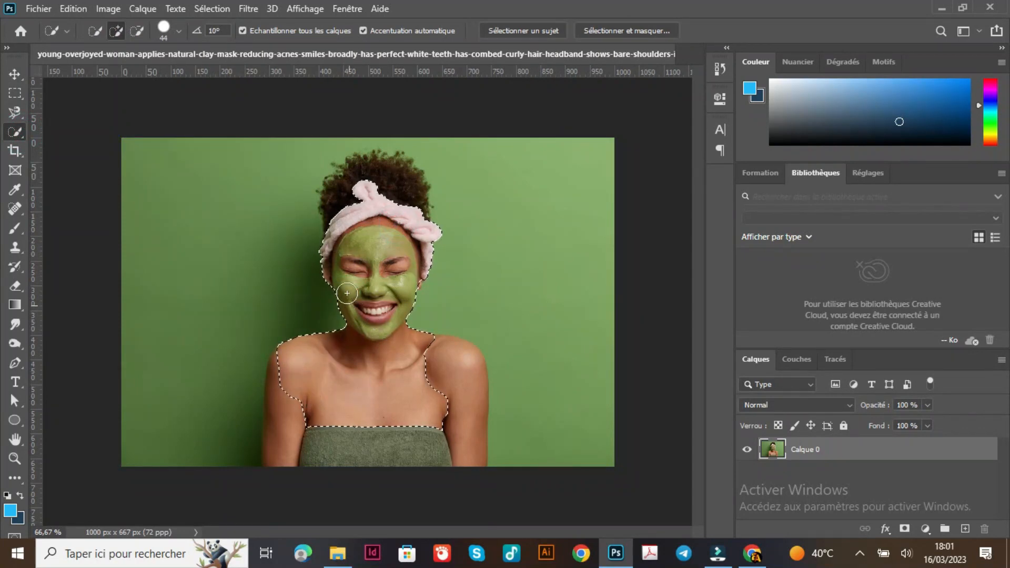
pyautogui.moveTo(341, 221)
pyautogui.mouseDown()
pyautogui.moveTo(339, 191)
pyautogui.moveTo(352, 179)
pyautogui.moveTo(401, 177)
pyautogui.moveTo(410, 334)
pyautogui.moveTo(461, 379)
pyautogui.moveTo(448, 423)
pyautogui.moveTo(394, 447)
pyautogui.mouseUp()
pyautogui.moveTo(323, 428)
pyautogui.mouseDown()
pyautogui.moveTo(293, 385)
pyautogui.moveTo(390, 394)
pyautogui.mouseUp()
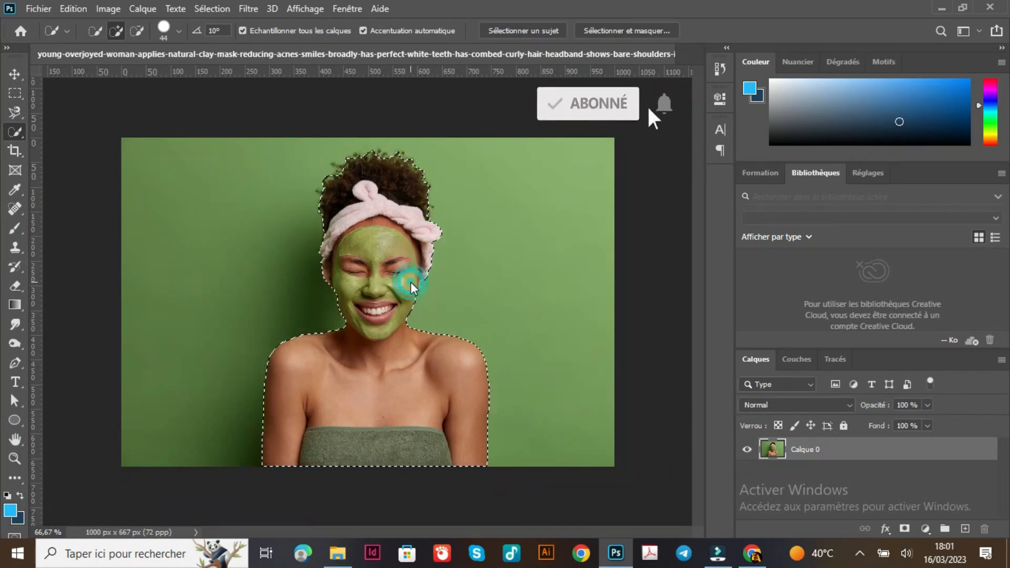
# Turn the painted selection into a masked cutout layer with Select and Mask, then activate the Move tool
pyautogui.click(611, 30)
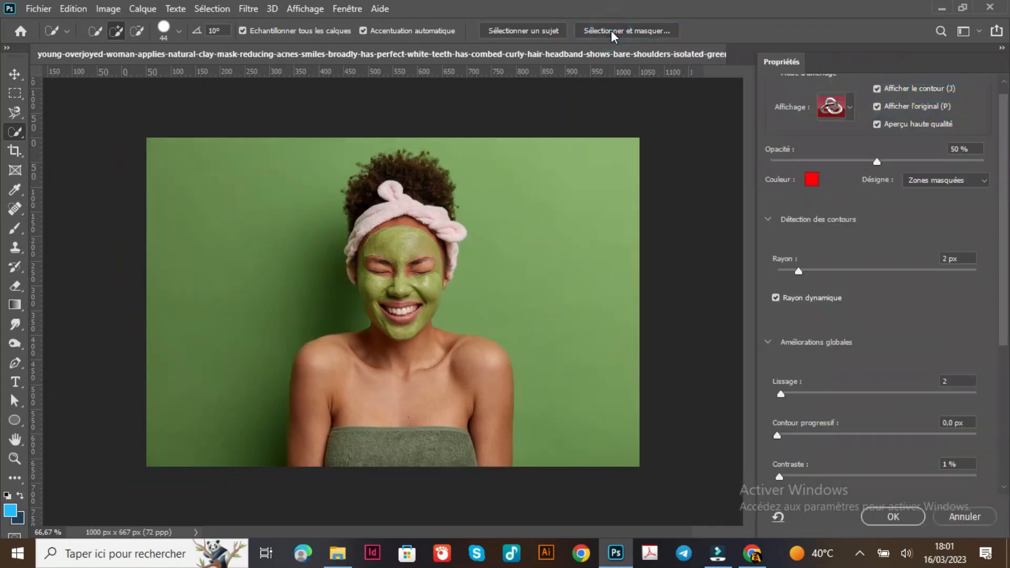
pyautogui.click(882, 514)
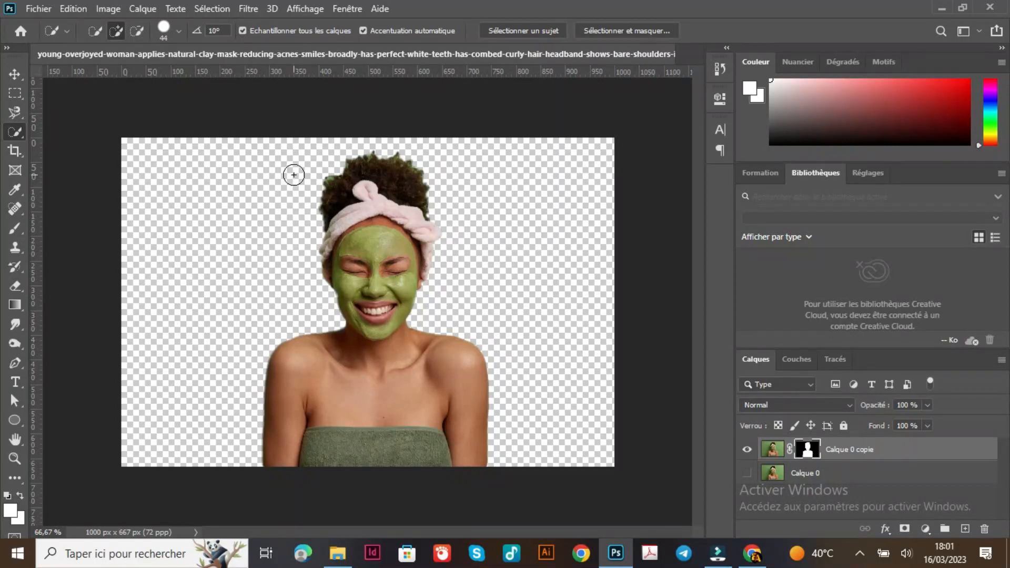
pyautogui.click(15, 75)
pyautogui.click(369, 255)
pyautogui.moveTo(370, 255); pyautogui.dragTo(363, 318)
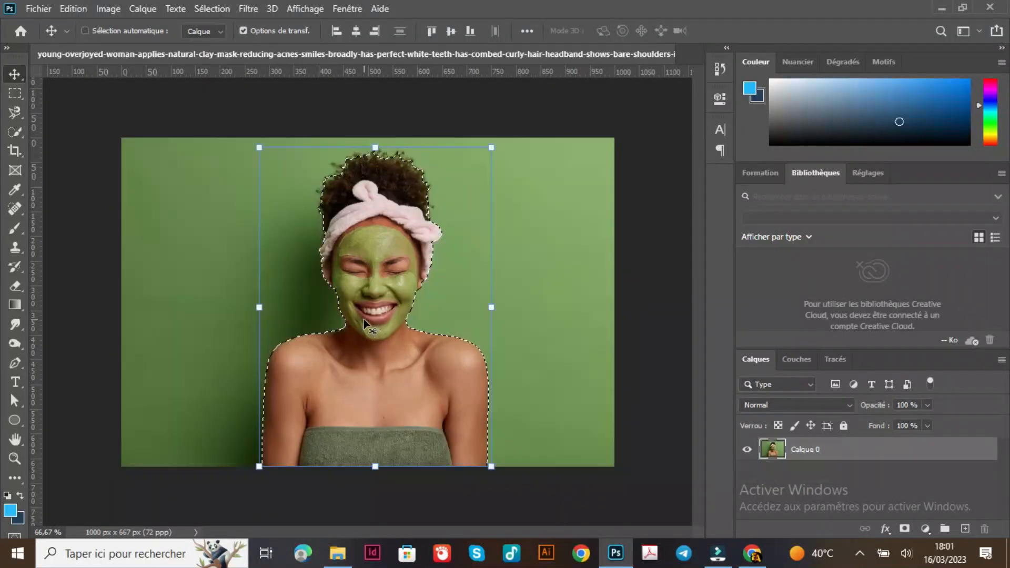
# Undo the masked cutout and the painted selection to return to the unselected photo
pyautogui.hotkey('ctrl', 'z')
pyautogui.hotkey('ctrl', 'z')
pyautogui.hotkey('ctrl', 'z')
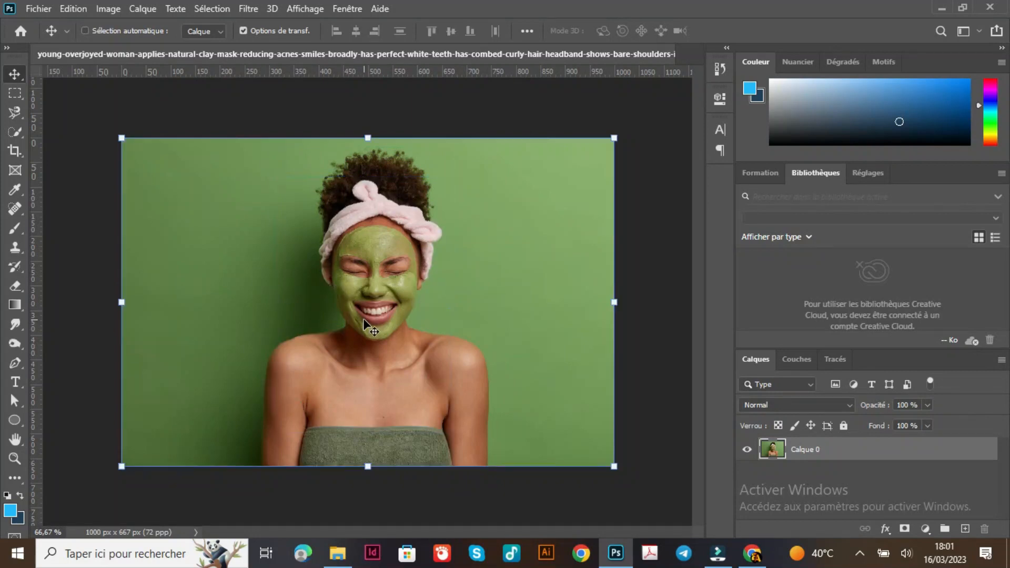
# Erase the green background on both sides of the woman using the Magic Eraser at tolerance 30
pyautogui.click(16, 286)
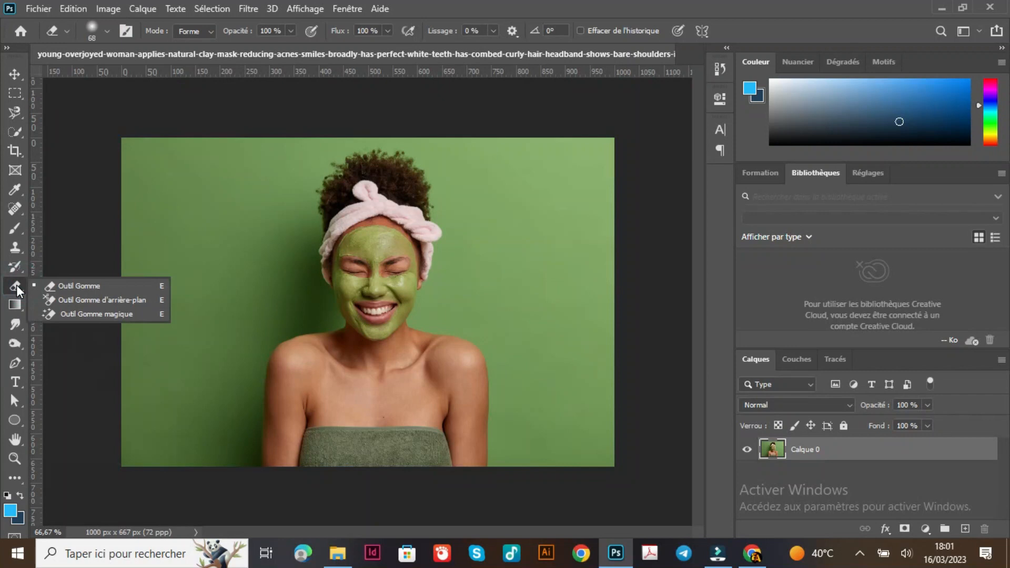
pyautogui.click(55, 314)
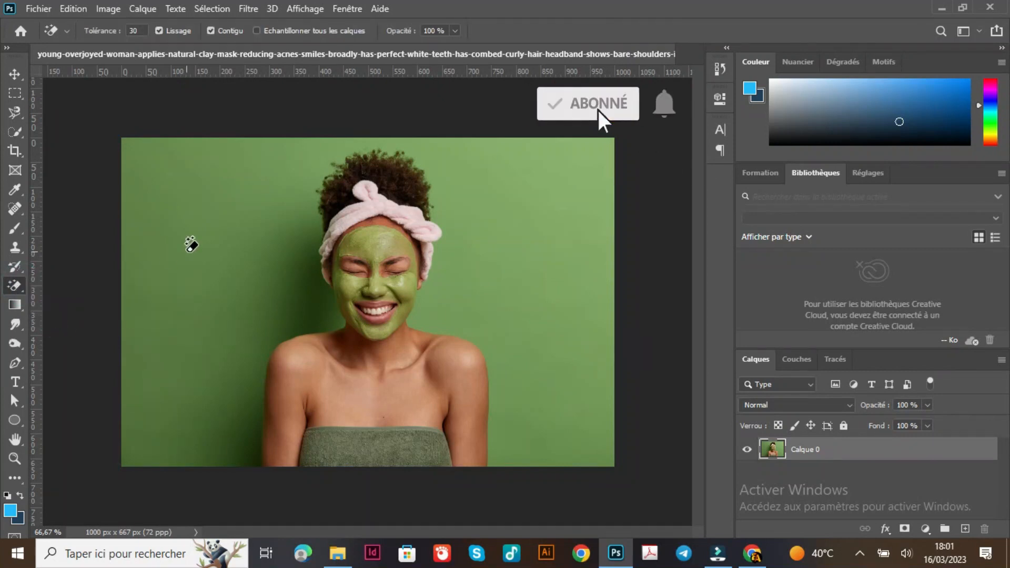
pyautogui.click(191, 245)
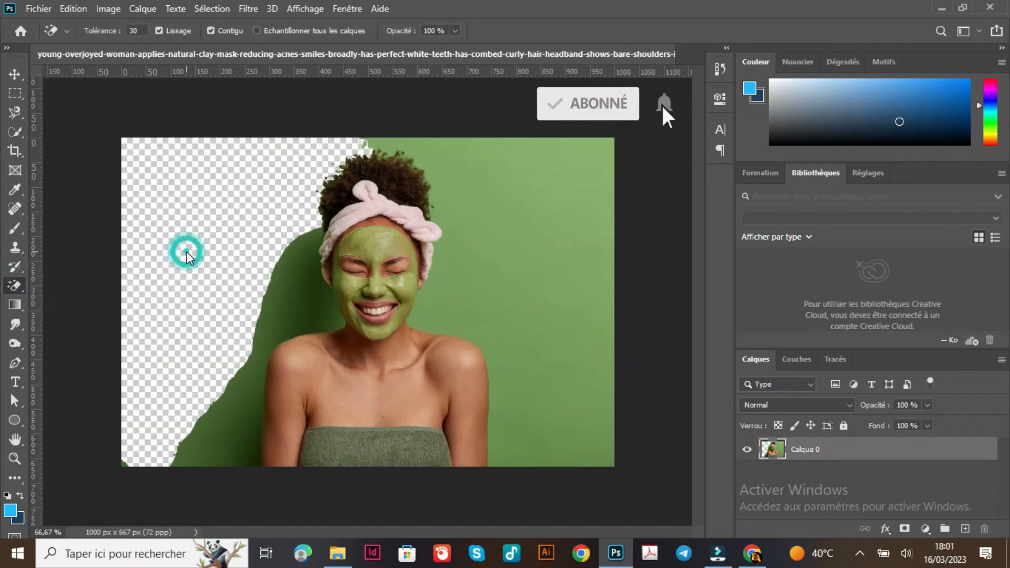
pyautogui.click(480, 249)
# Try removing the dark green shadow beside the woman's neck and arm with the Magic Eraser, undoing each attempt
pyautogui.click(319, 296)
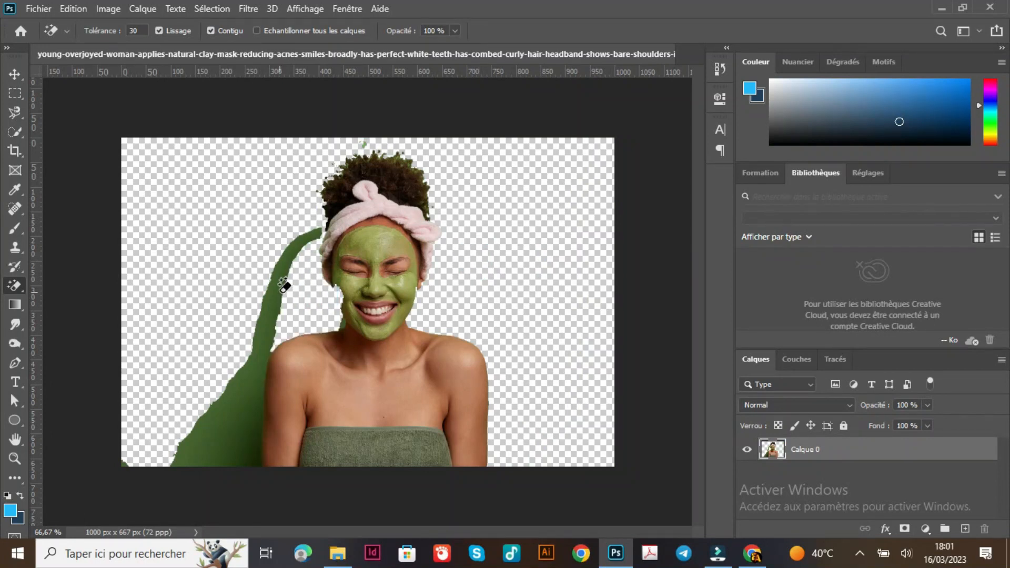
pyautogui.hotkey('ctrl', 'z')
pyautogui.click(254, 424)
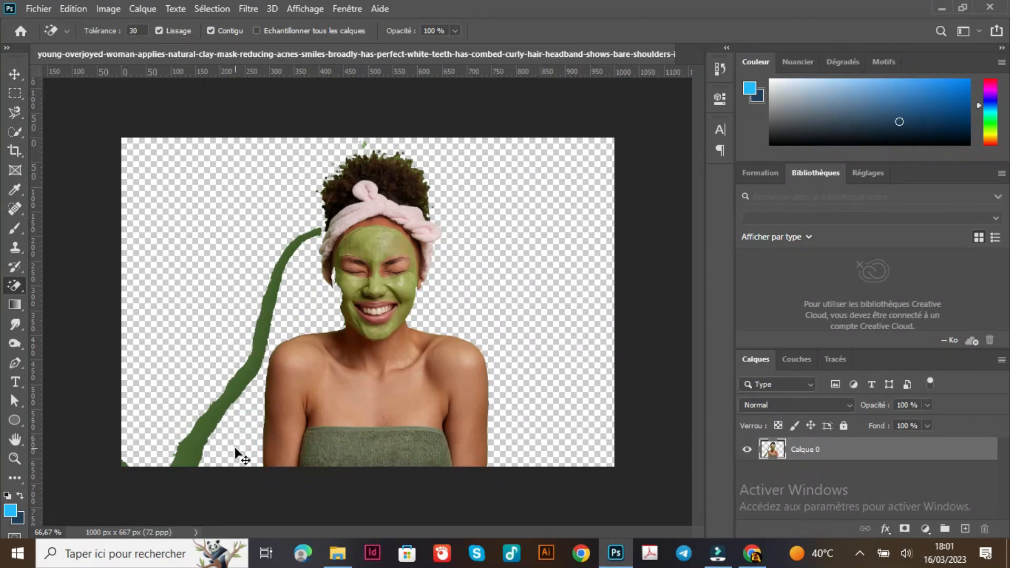
pyautogui.hotkey('ctrl', 'z')
# Erase the green remnant in the photo's lower-left corner and the outer band of shadow beside the woman
pyautogui.click(122, 465)
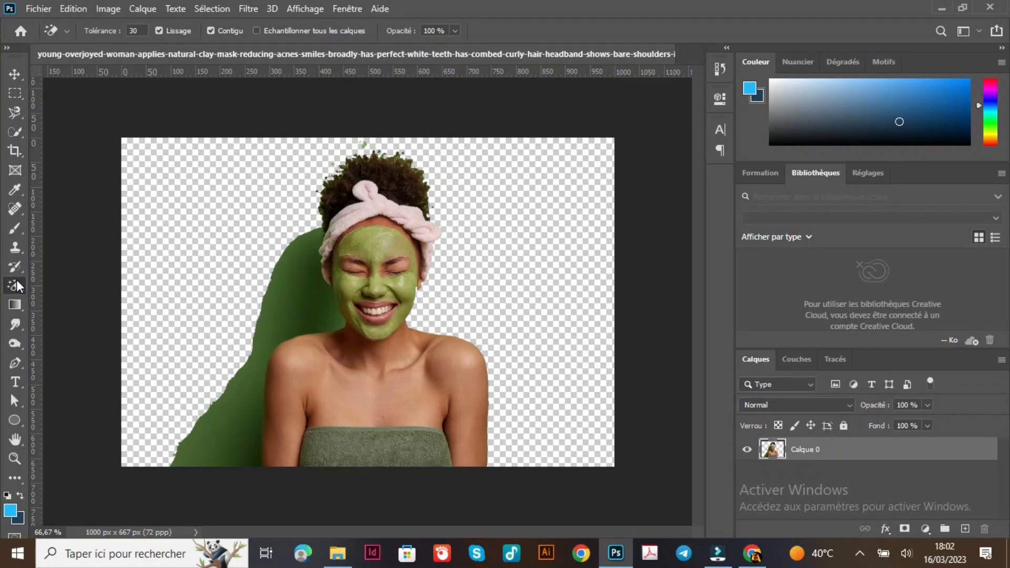
pyautogui.hotkey('ctrl', '+')
pyautogui.hotkey('ctrl', '+')
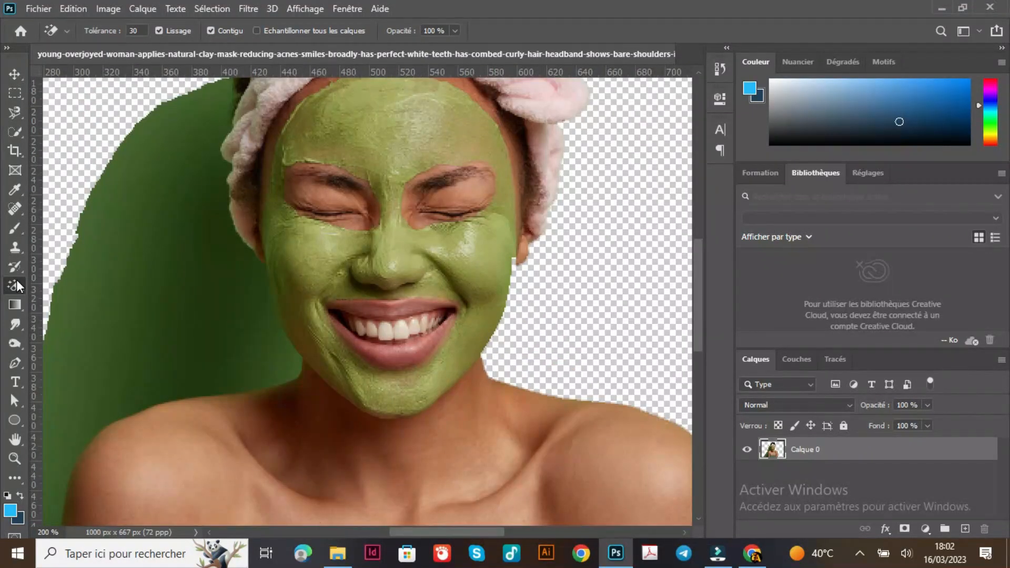
pyautogui.moveTo(703, 333); pyautogui.dragTo(696, 298)
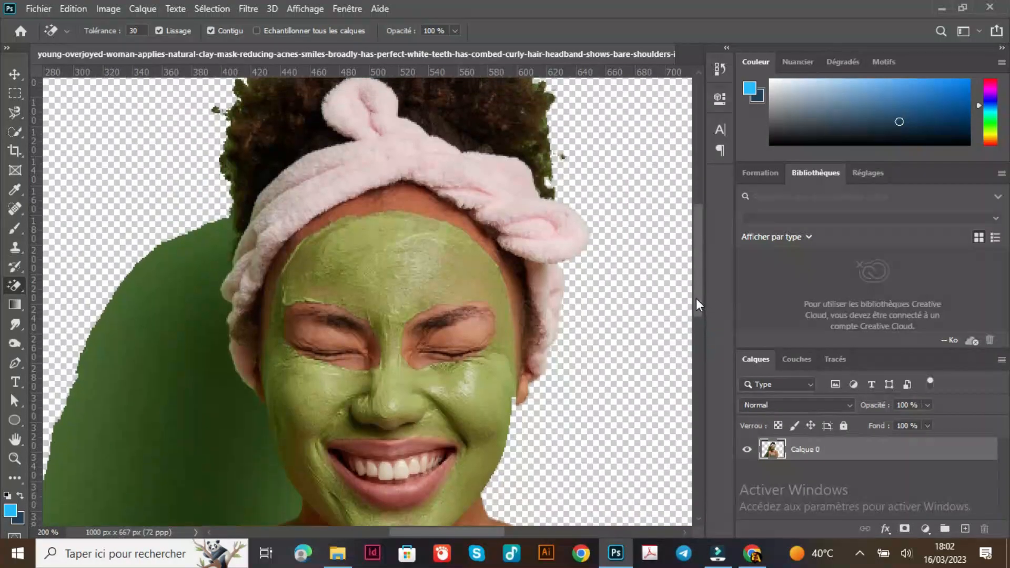
pyautogui.click(172, 261)
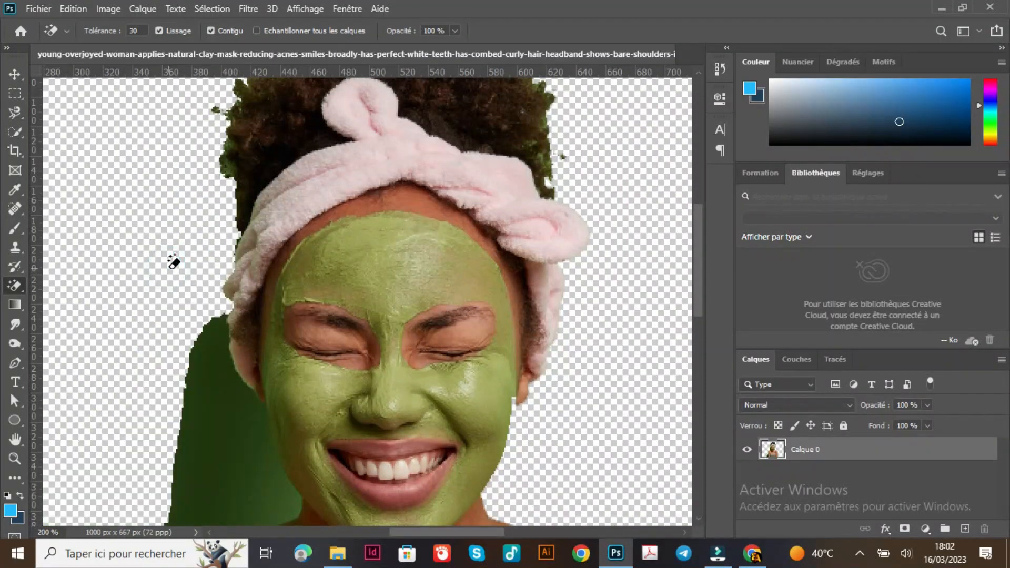
# Try to erase the remaining dark shadow beside the face with the Magic Eraser, and undo it
pyautogui.moveTo(697, 304); pyautogui.dragTo(697, 337)
pyautogui.click(210, 301)
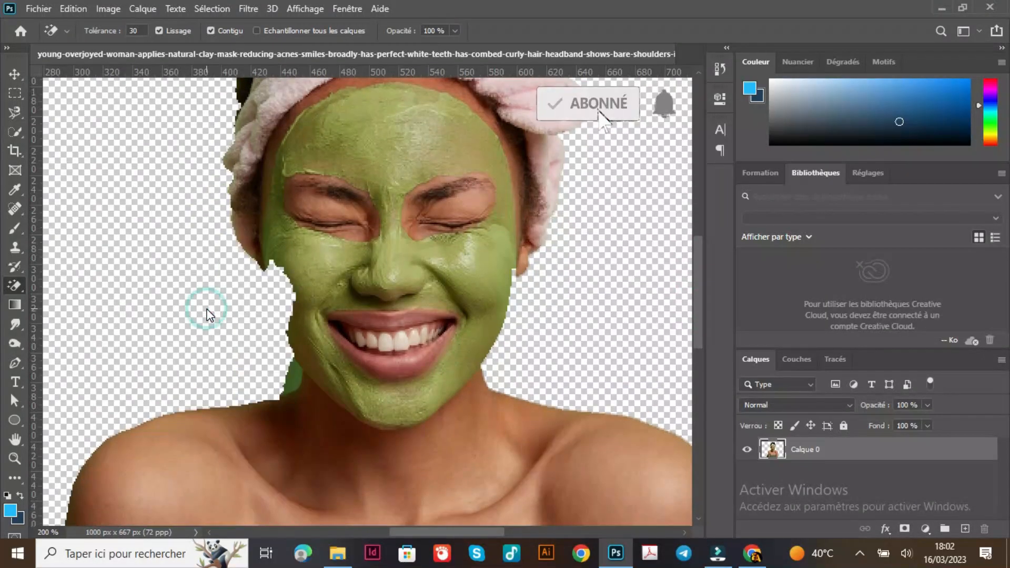
pyautogui.hotkey('ctrl', 'z')
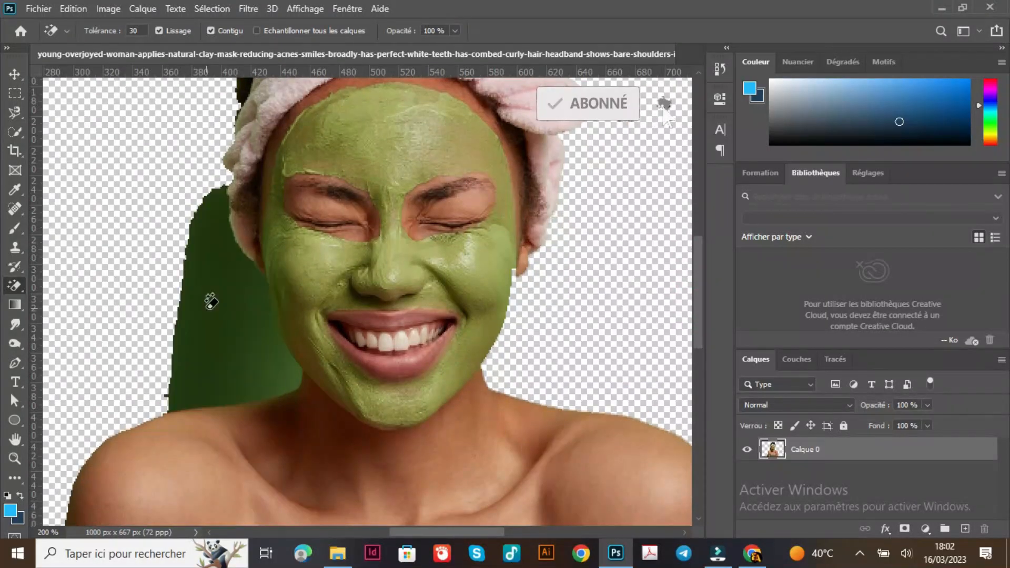
# Switch to the standard Eraser tool, try a soft stroke across the shadow beside the face, and undo it
pyautogui.rightClick(12, 286)
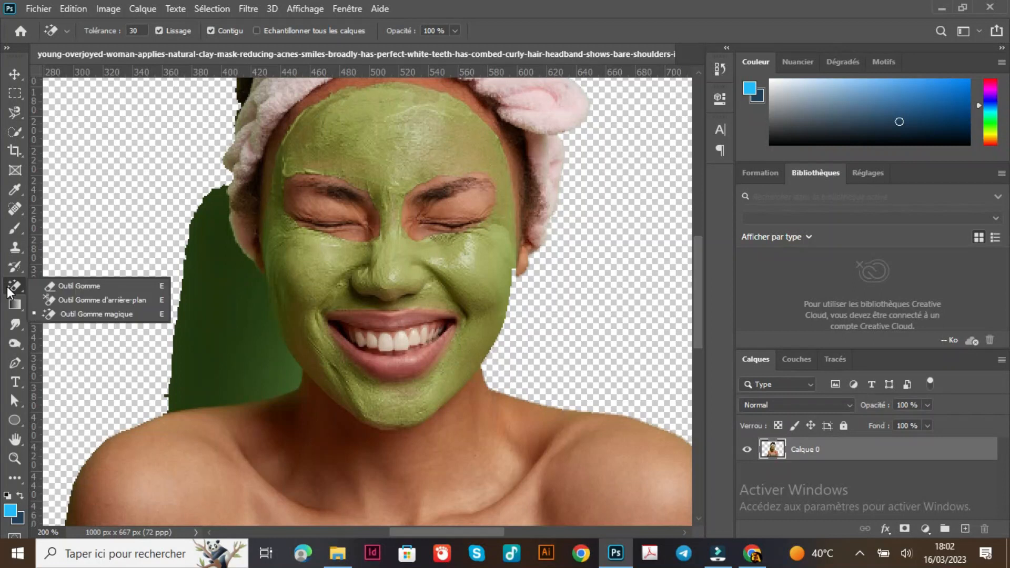
pyautogui.click(93, 289)
pyautogui.moveTo(225, 308)
pyautogui.mouseDown()
pyautogui.moveTo(205, 310)
pyautogui.moveTo(165, 298)
pyautogui.mouseUp()
pyautogui.hotkey('ctrl', 'z')
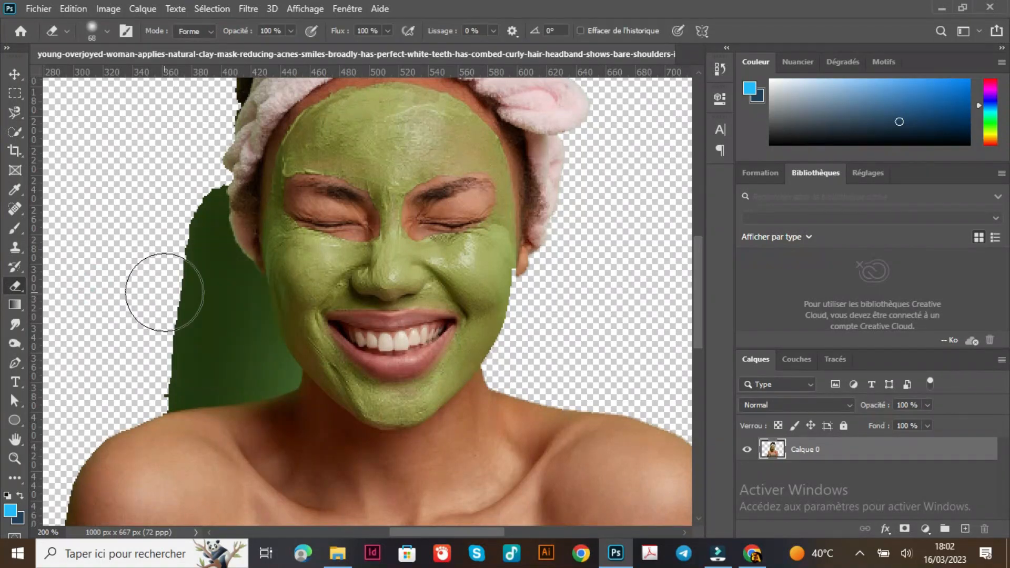
# Choose a hard round eraser tip and erase the outer part of the shadow between the ear and shoulder
pyautogui.rightClick(165, 297)
pyautogui.click(262, 424)
pyautogui.click(172, 291)
pyautogui.moveTo(163, 263)
pyautogui.mouseDown()
pyautogui.moveTo(180, 330)
pyautogui.moveTo(178, 191)
pyautogui.moveTo(178, 242)
pyautogui.moveTo(213, 335)
pyautogui.moveTo(158, 364)
pyautogui.mouseUp()
pyautogui.click(158, 364)
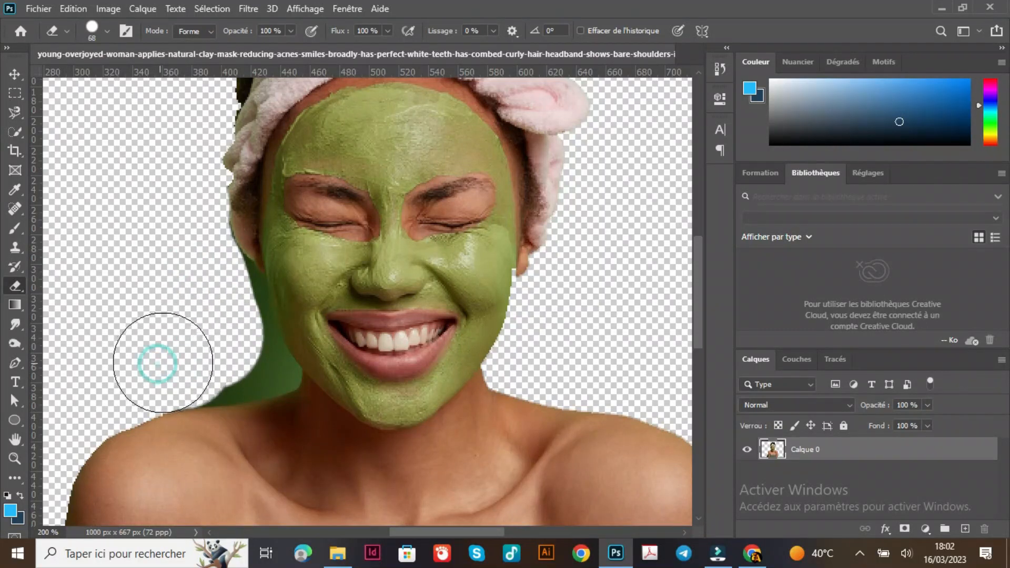
# Erase the green shadow above the woman's shoulder inward toward the jaw with the 68 px eraser
pyautogui.click(210, 354)
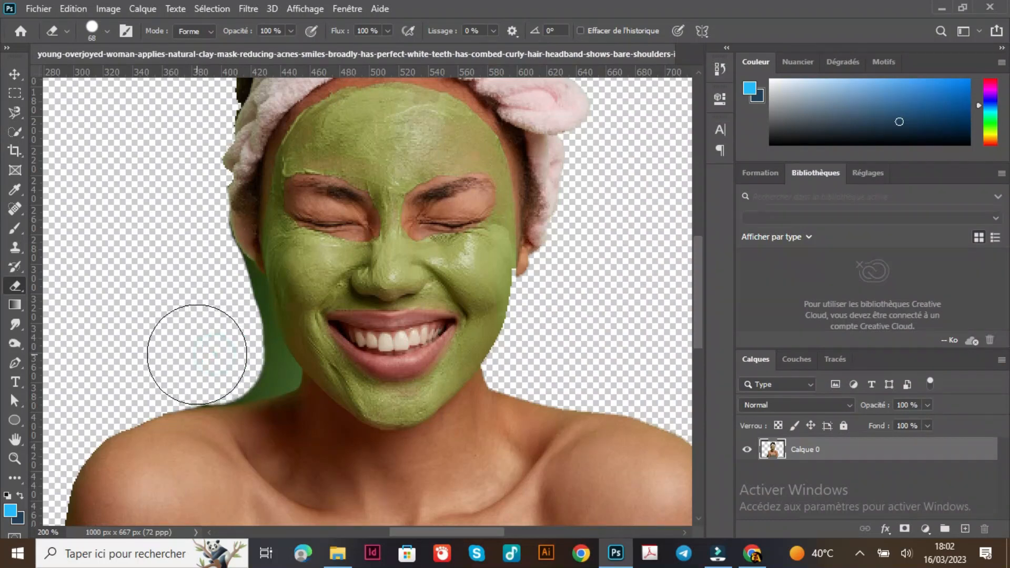
pyautogui.click(198, 354)
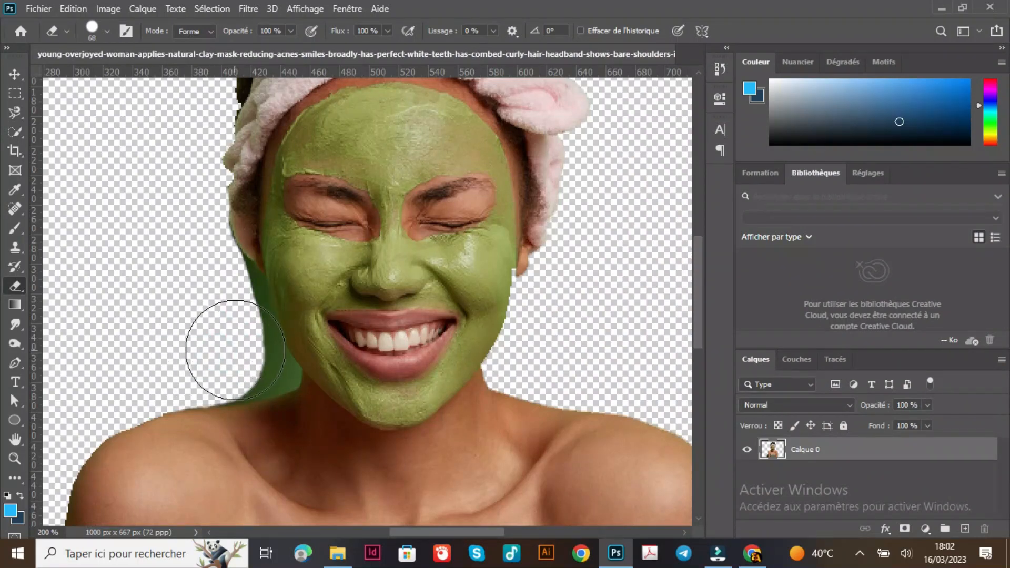
pyautogui.click(232, 355)
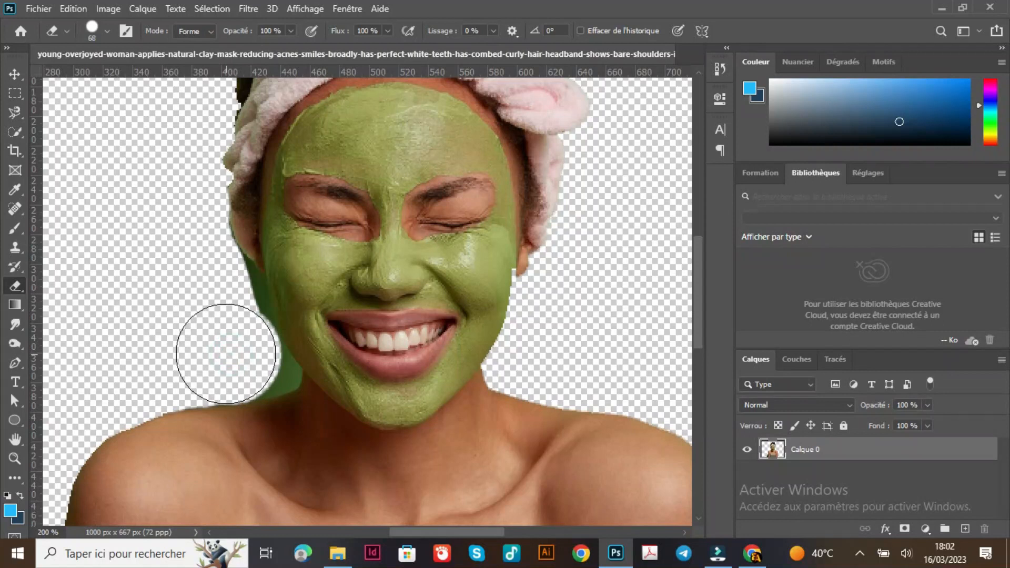
# Erase the narrow green strip along the cheek from the jaw up to the ear with the hard round eraser
pyautogui.click(227, 336)
pyautogui.click(216, 311)
pyautogui.click(219, 307)
pyautogui.click(220, 307)
pyautogui.click(220, 307)
pyautogui.click(216, 294)
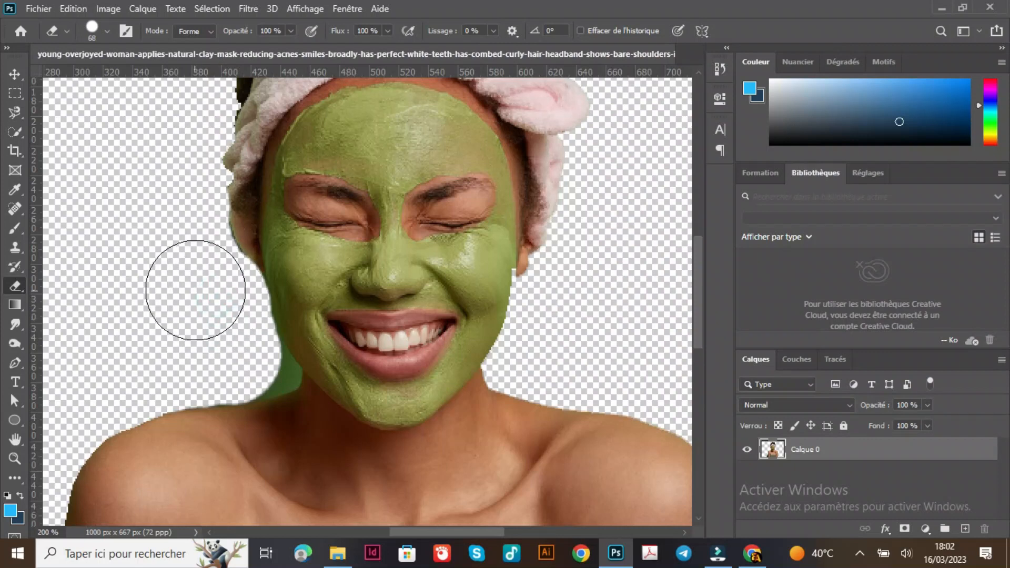
pyautogui.click(199, 279)
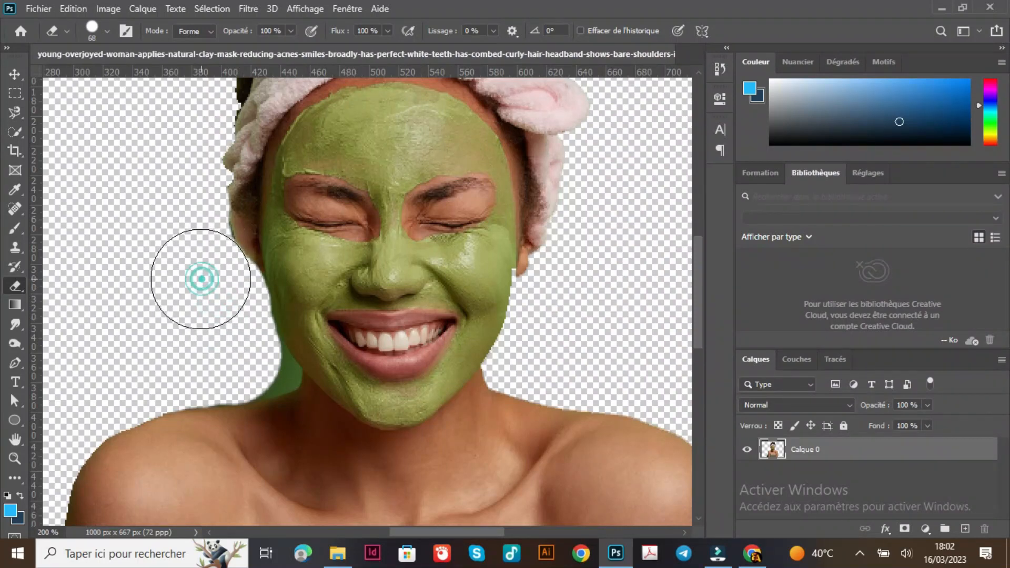
pyautogui.click(192, 263)
pyautogui.click(185, 242)
pyautogui.click(219, 315)
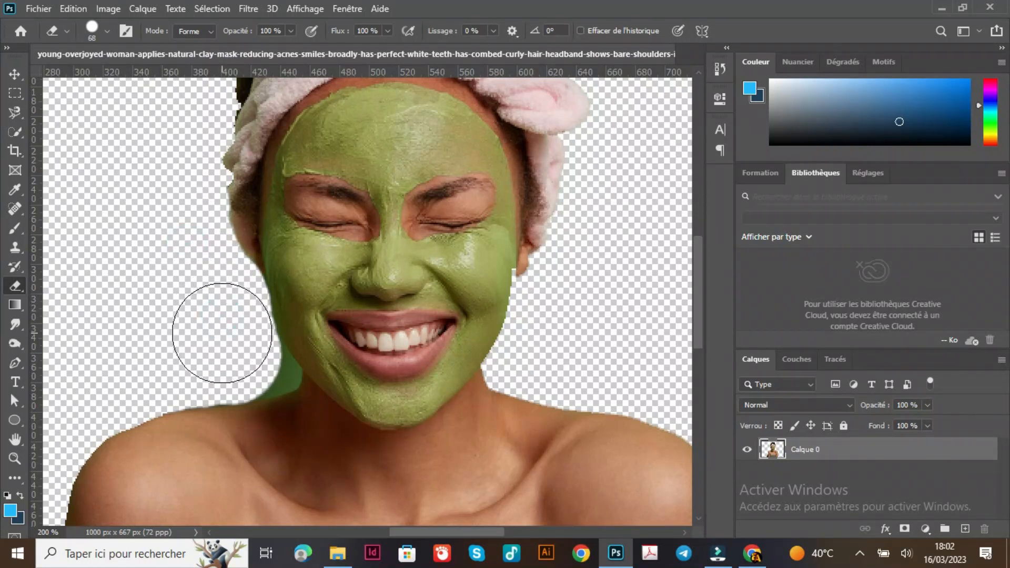
# Reduce the eraser size to 27 px and erase the green wedge between the jaw and the shoulder
pyautogui.rightClick(222, 333)
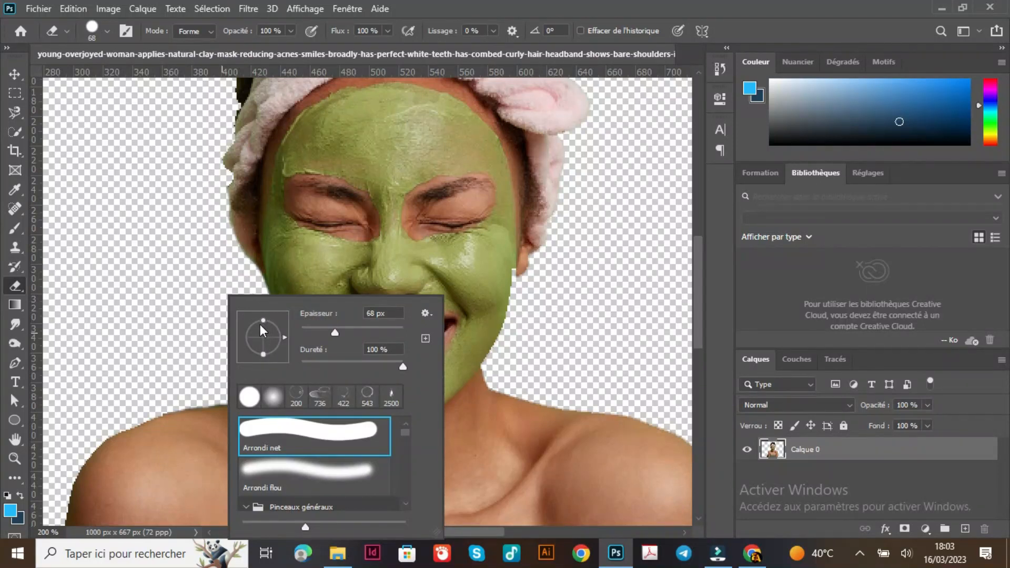
pyautogui.click(315, 331)
pyautogui.click(198, 321)
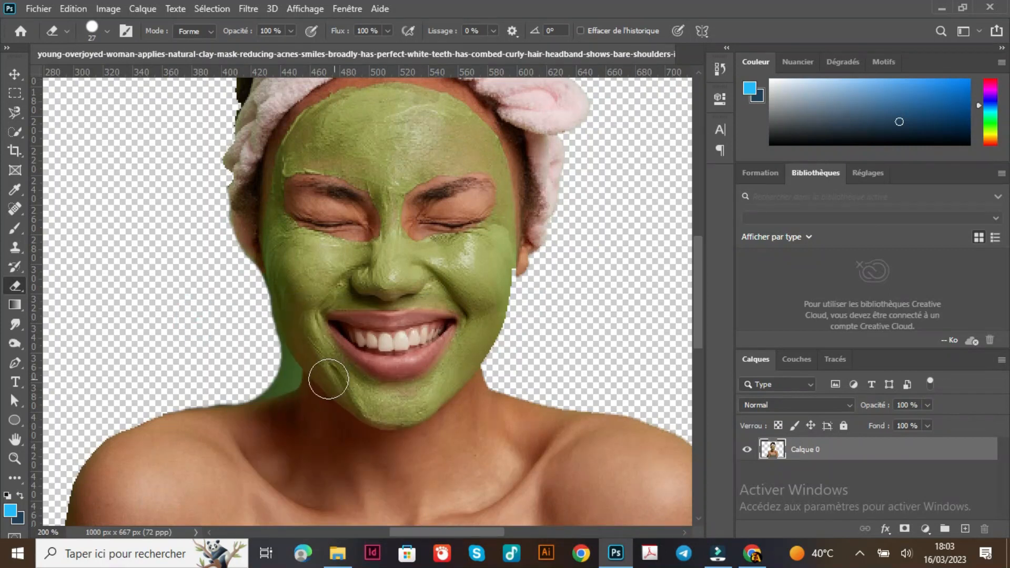
pyautogui.moveTo(277, 373); pyautogui.dragTo(273, 377)
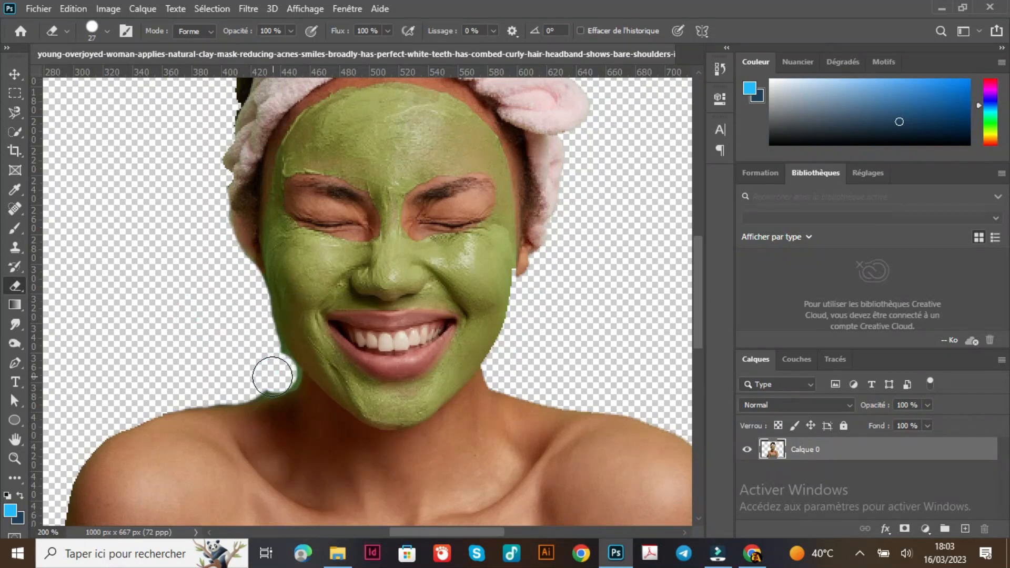
pyautogui.click(265, 379)
pyautogui.click(258, 381)
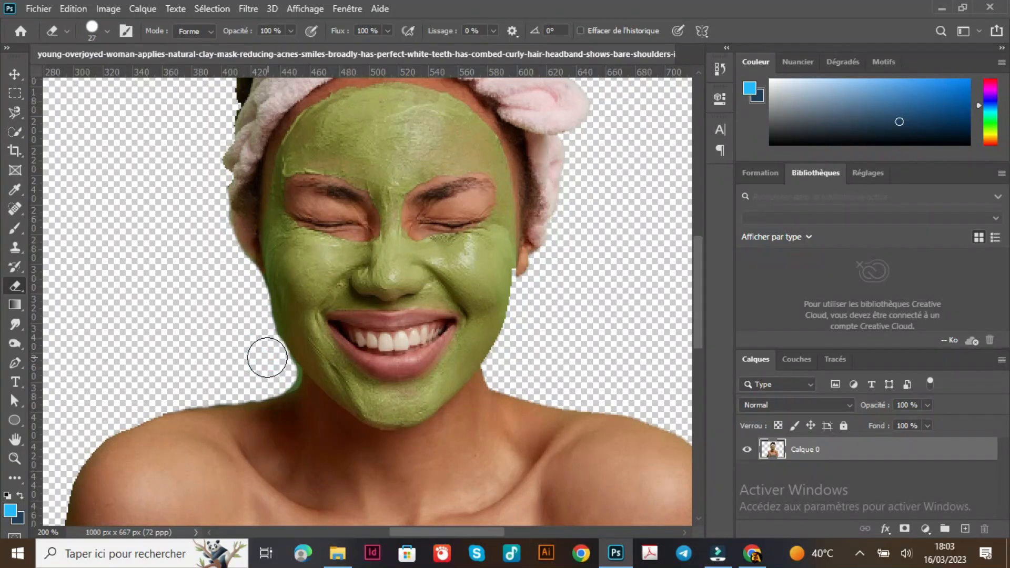
pyautogui.click(260, 340)
pyautogui.click(276, 372)
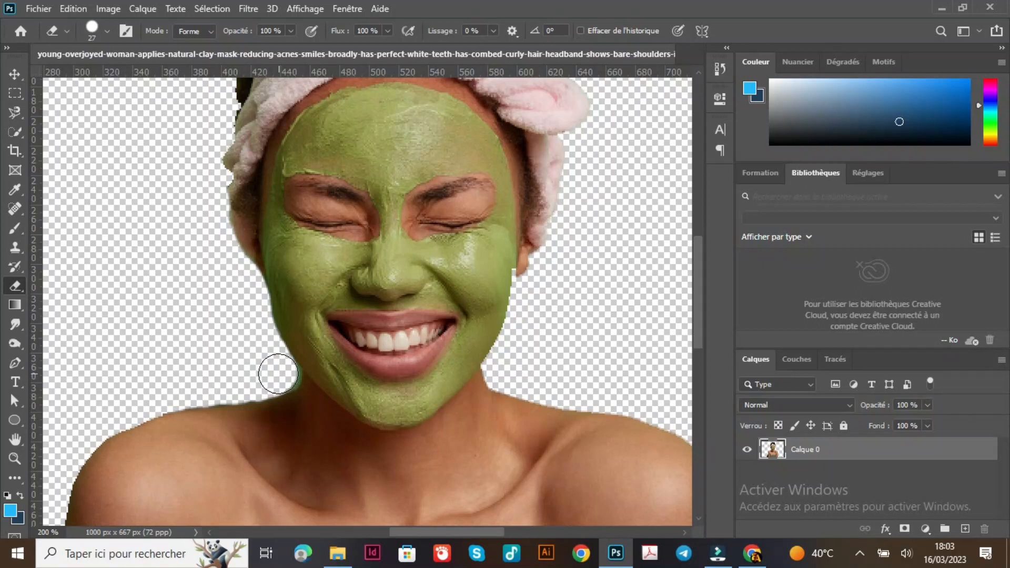
# Reduce the eraser size to 14 px and clean the last green remnant from the corner where jaw meets neck
pyautogui.rightClick(278, 374)
pyautogui.moveTo(366, 332); pyautogui.dragTo(363, 330)
pyautogui.click(242, 364)
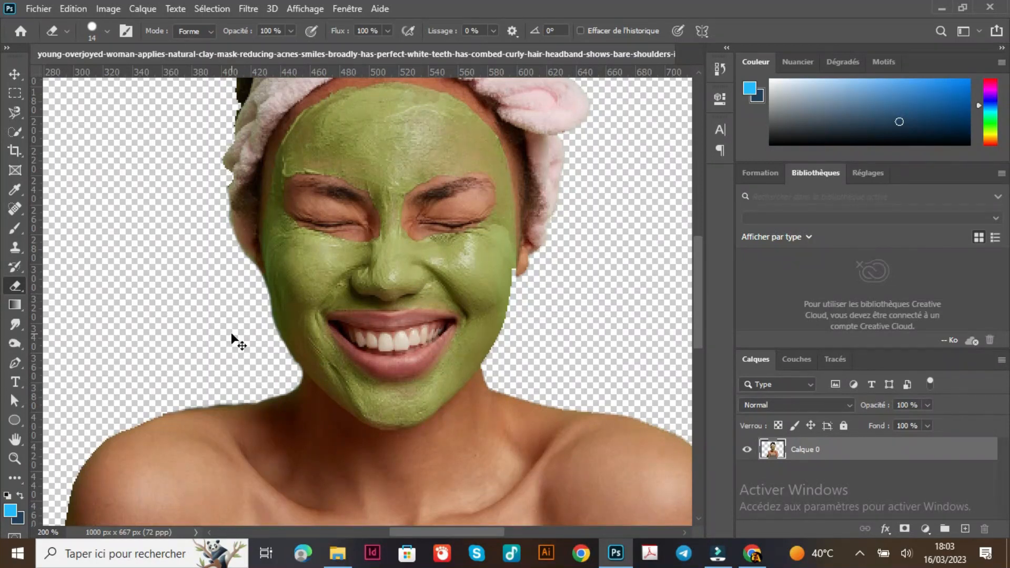
# Try shifting the cut-out woman slightly down and to the left with the Move tool, and undo the move
pyautogui.hotkey('ctrl', '-')
pyautogui.hotkey('ctrl', '-')
pyautogui.hotkey('ctrl', '-')
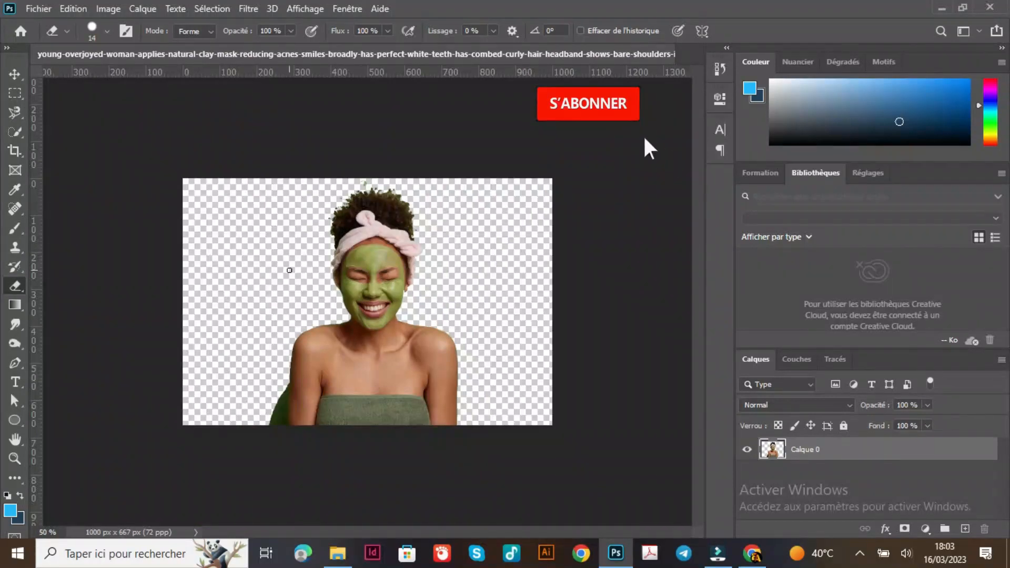
pyautogui.press('v')
pyautogui.moveTo(382, 236); pyautogui.dragTo(343, 251)
pyautogui.hotkey('ctrl', 'z')
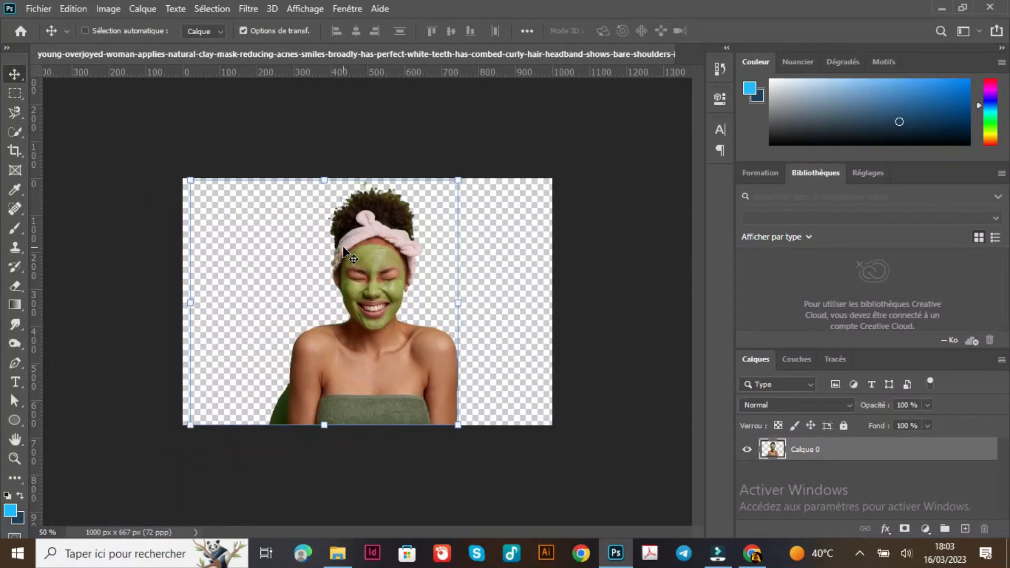